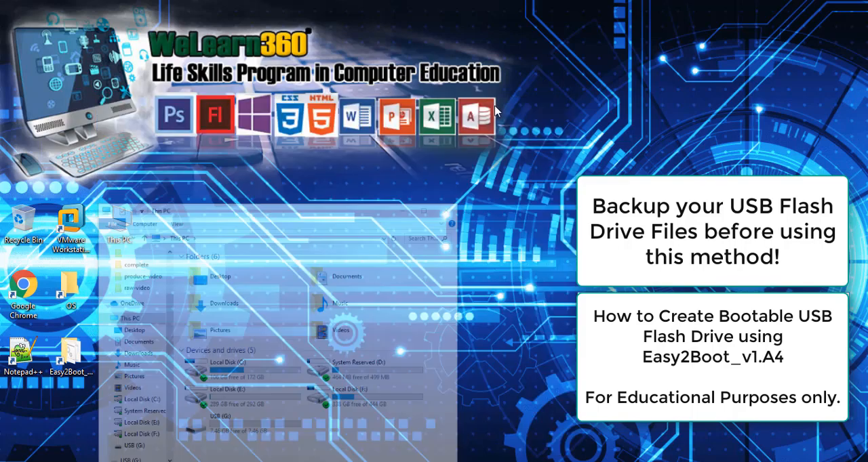
# Step: Open the Easy2Boot_v1.A4 folder from the desktop and run Make_E2B as administrator
pyautogui.doubleClick(71, 353)
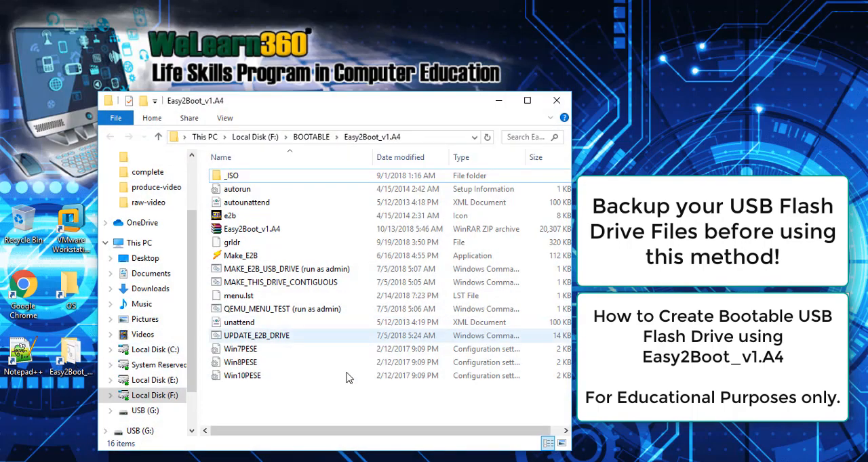
pyautogui.click(239, 258)
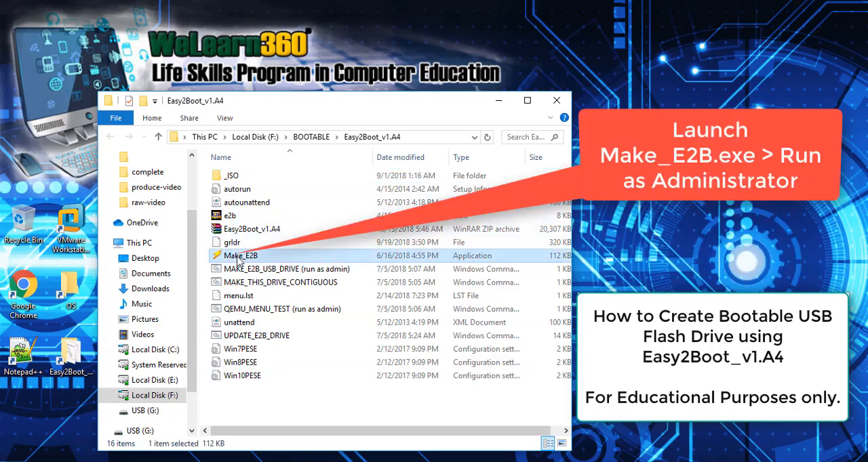
pyautogui.rightClick(238, 258)
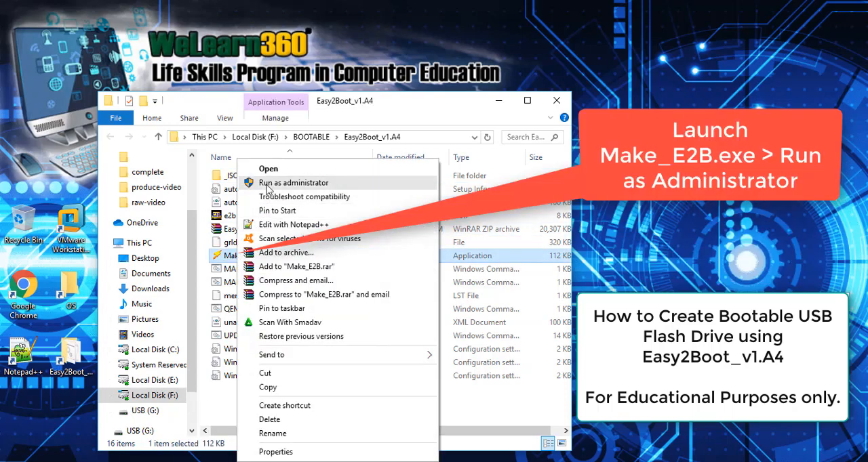
pyautogui.click(278, 183)
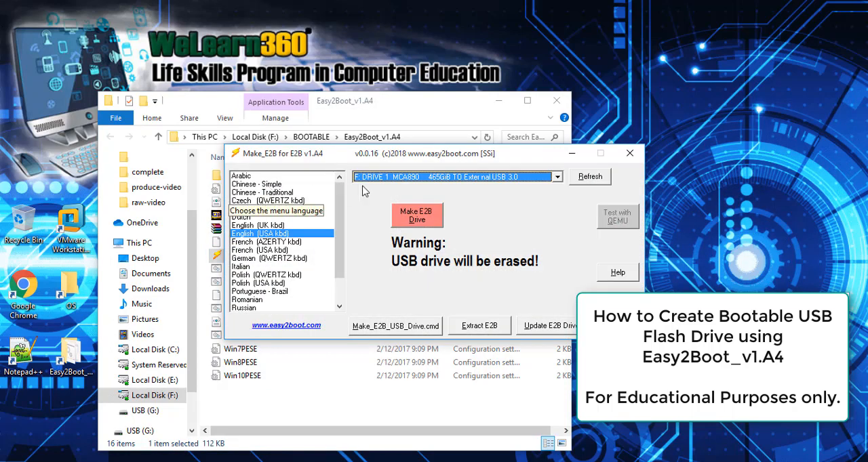
# Step: Refresh the drive list in Make_E2B and choose G: DRIVE 2, the 7GiB USB DISK 2.0, as the target
pyautogui.click(596, 178)
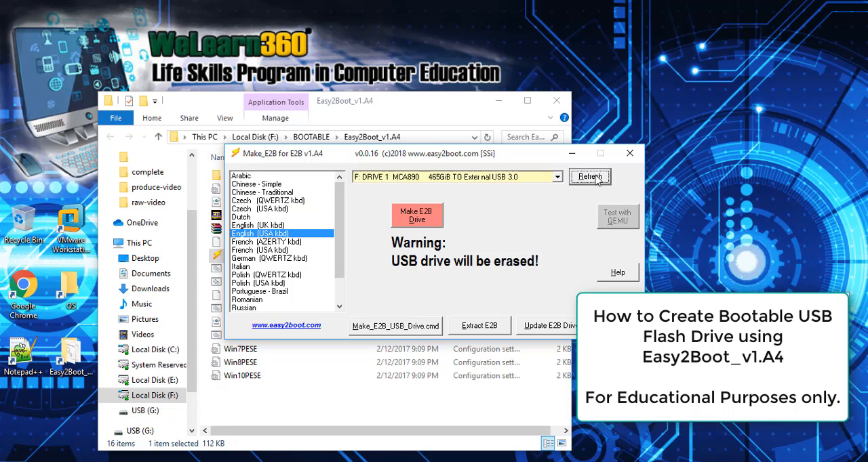
pyautogui.click(557, 177)
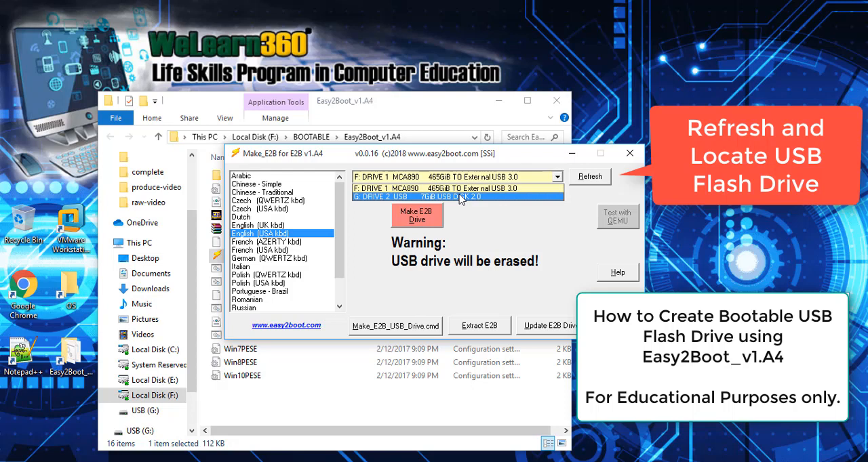
pyautogui.click(460, 198)
# Step: Start making the E2B drive, accept the MAKE_E2B_USB_DRIVE script run, and approve erasing all data on drive 2
pyautogui.click(412, 219)
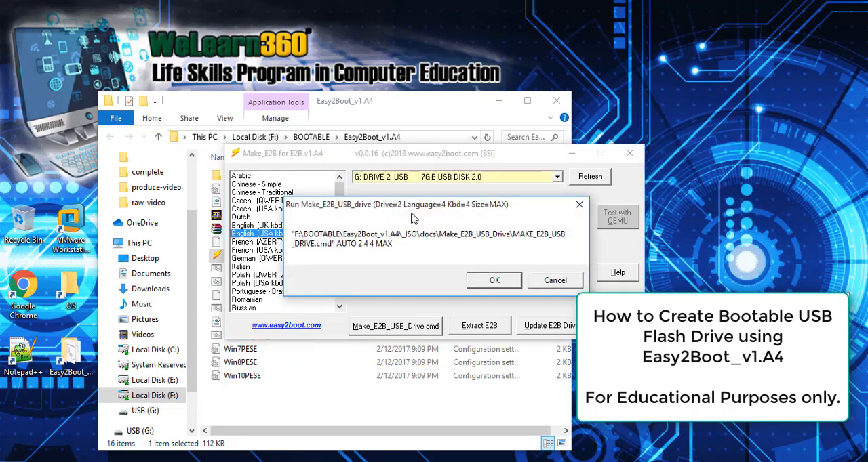
pyautogui.click(494, 280)
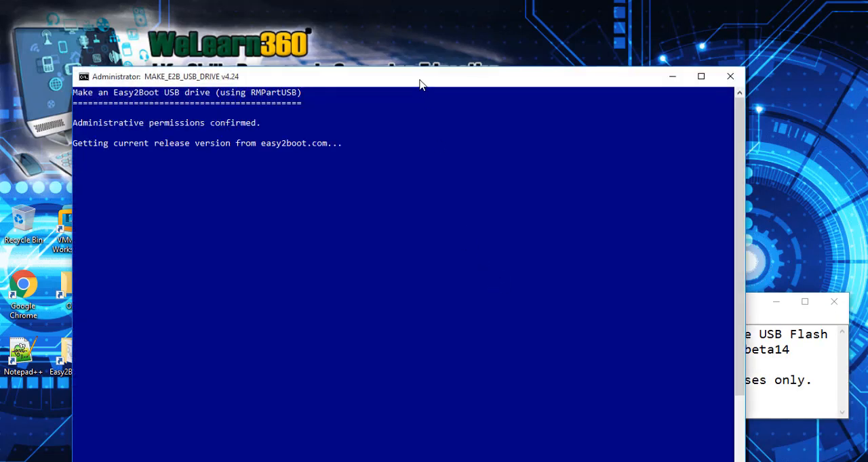
pyautogui.moveTo(422, 82); pyautogui.dragTo(404, 99)
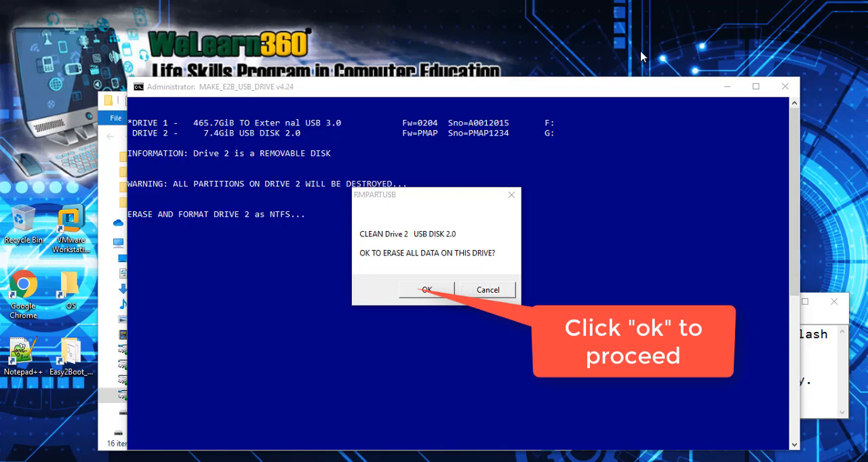
pyautogui.click(426, 290)
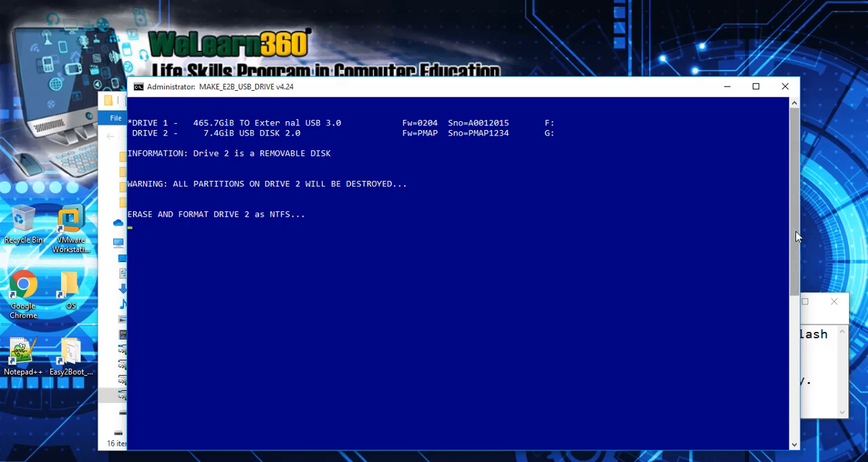
# Step: Narrow the script console and show the E2B (G:) drive under This PC in File Explorer
pyautogui.moveTo(801, 228); pyautogui.dragTo(573, 236)
pyautogui.click(579, 150)
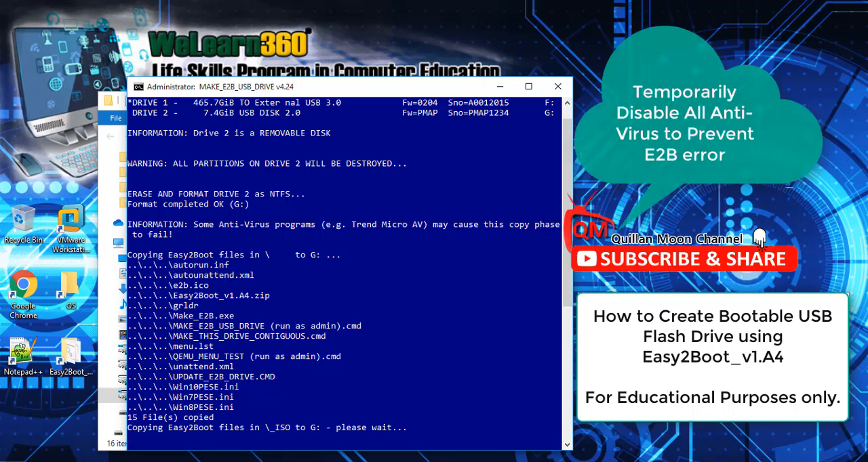
pyautogui.click(105, 107)
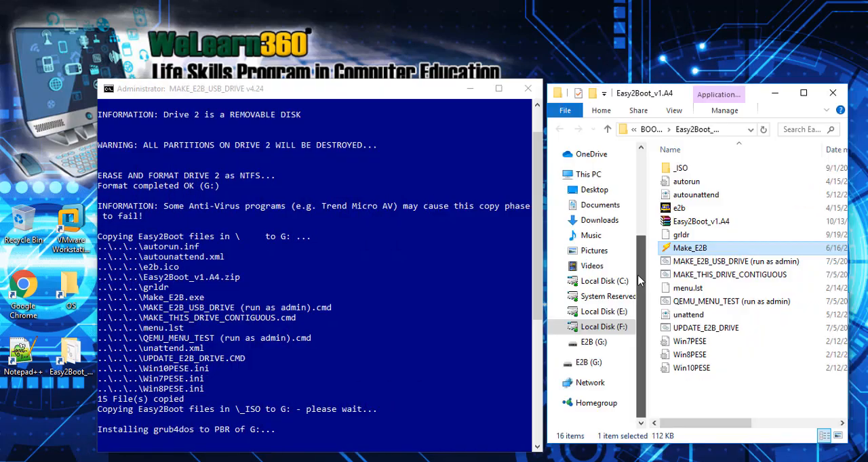
pyautogui.click(588, 175)
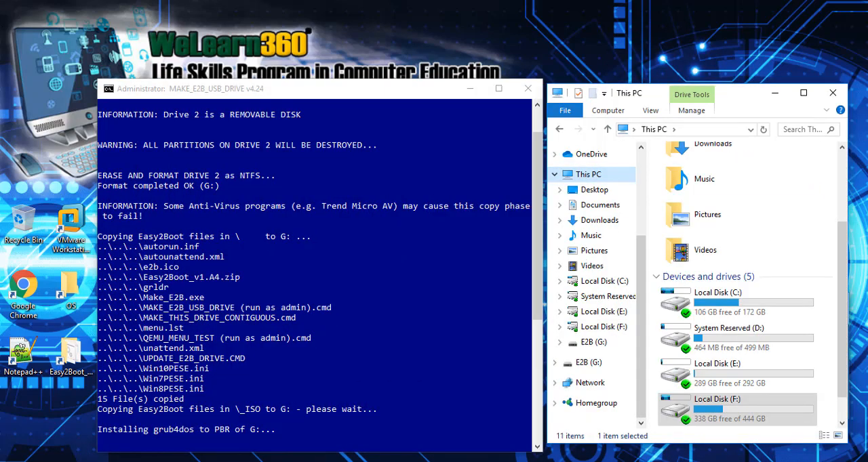
pyautogui.scroll(-1, 841, 320)
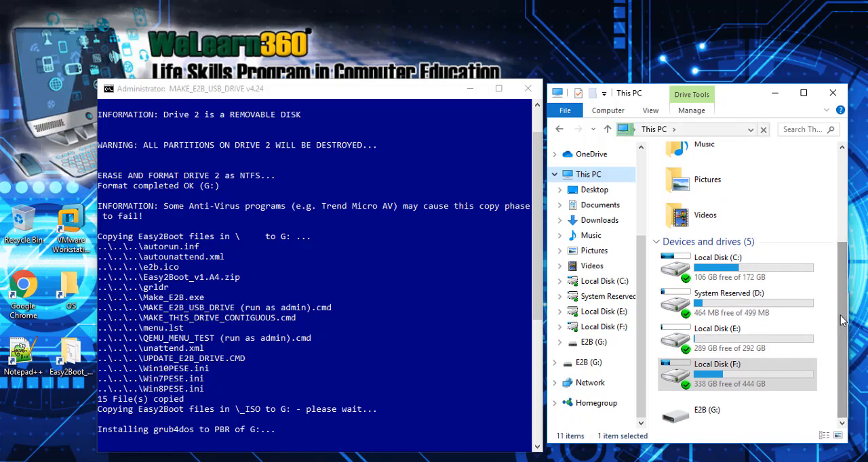
pyautogui.click(714, 421)
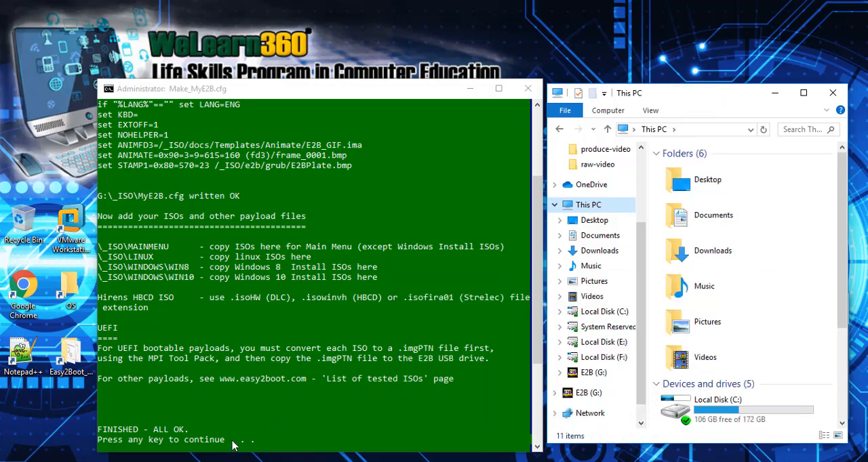
# Step: Dismiss the finished E2B script console and open the OS folder from the desktop
pyautogui.click(278, 444)
pyautogui.press('Return')
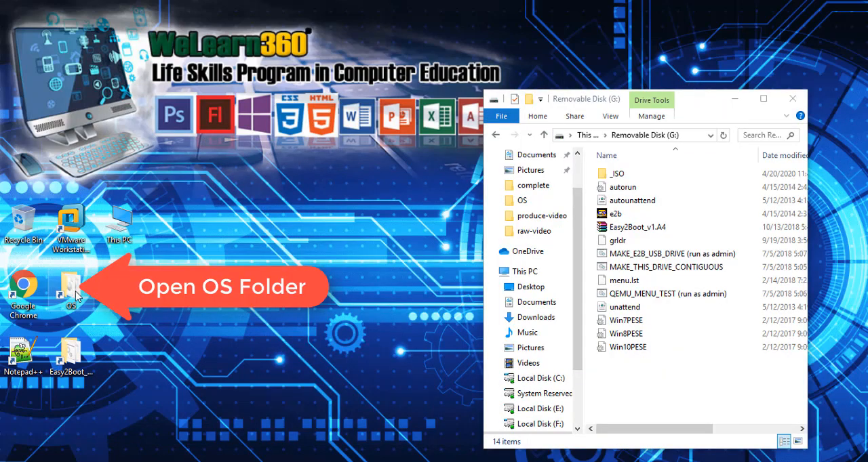
pyautogui.doubleClick(71, 288)
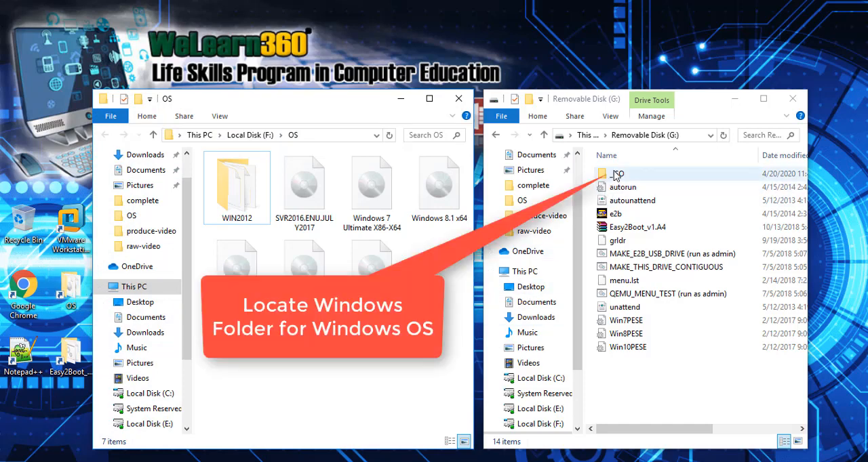
# Step: Browse the G: flash drive to the _ISO\WINDOWS\WIN10 folder
pyautogui.doubleClick(615, 176)
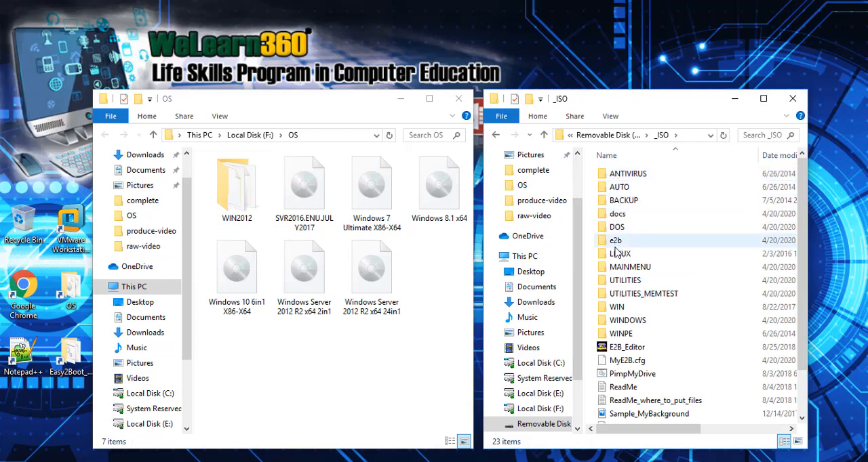
pyautogui.click(608, 321)
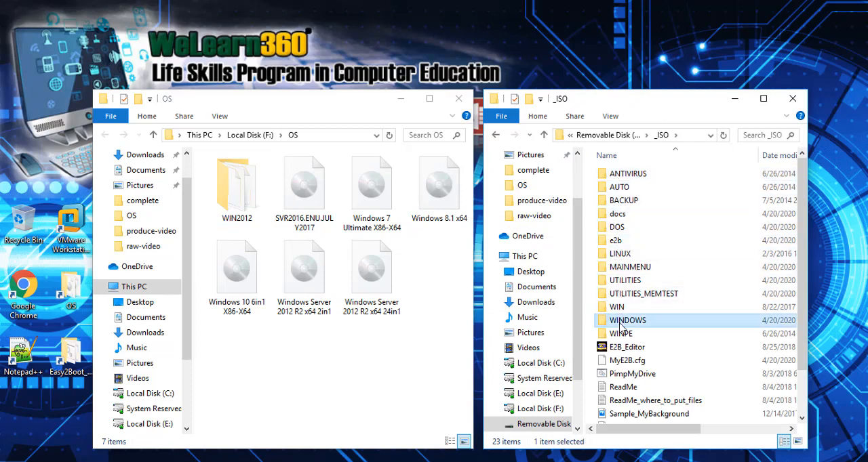
pyautogui.doubleClick(608, 321)
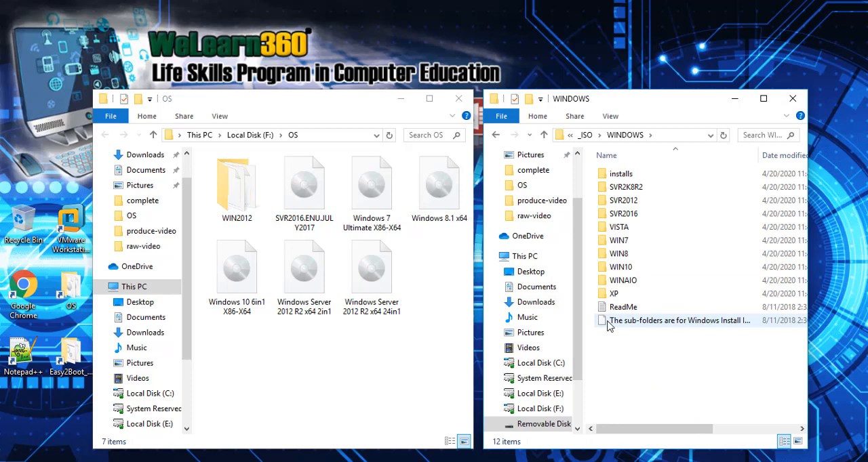
pyautogui.doubleClick(619, 269)
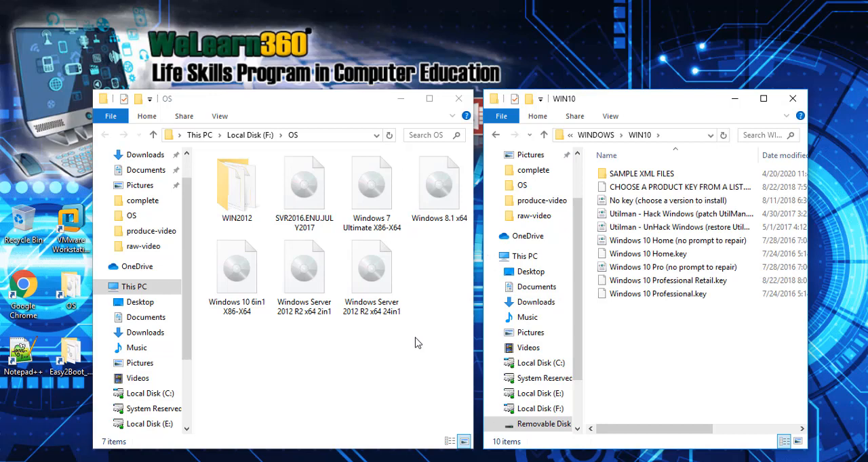
# Step: Copy the Windows 10 6in1 X86-X64 disc image from the OS folder into the flash drive's WIN10 folder
pyautogui.click(223, 263)
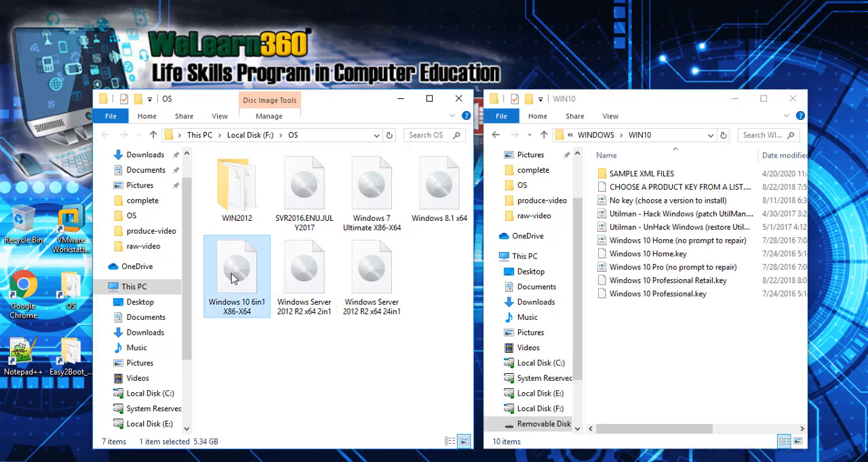
pyautogui.rightClick(231, 278)
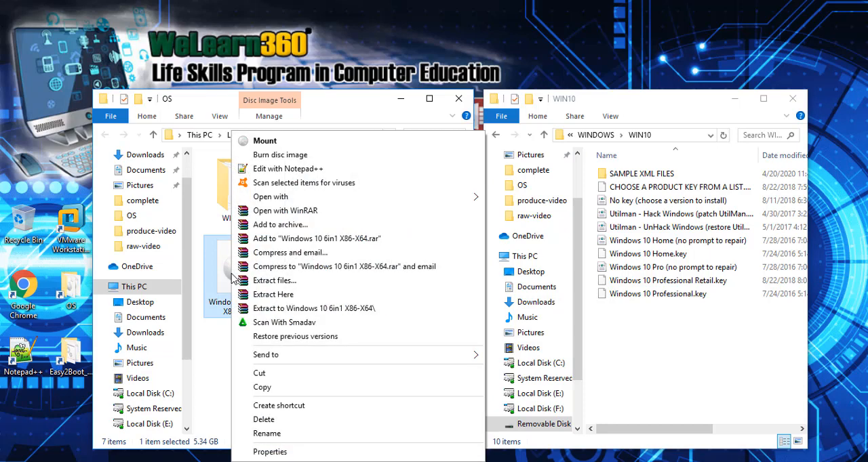
pyautogui.click(263, 388)
pyautogui.rightClick(631, 325)
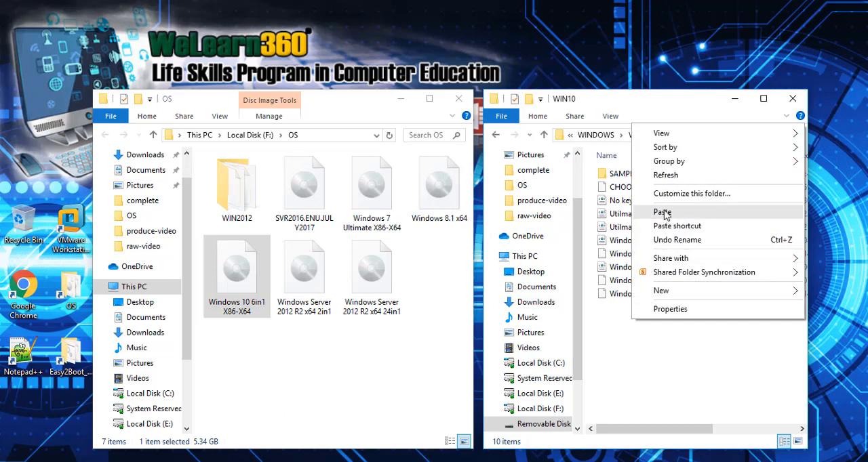
pyautogui.click(662, 212)
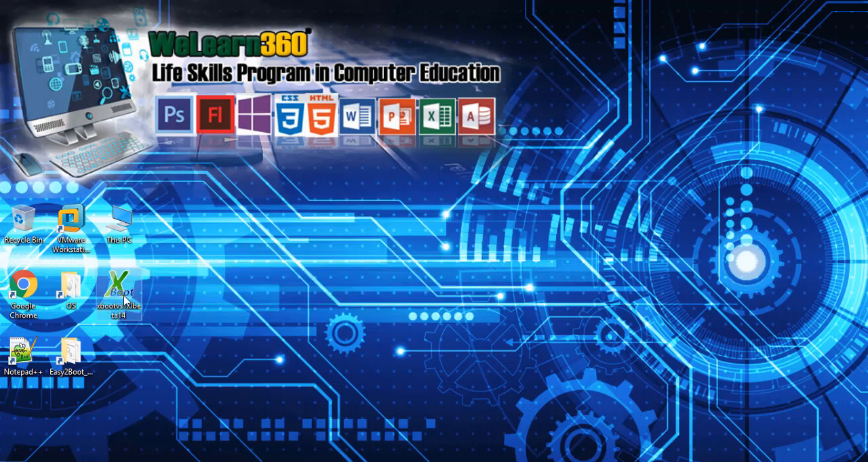
# Step: Launch XBoot v1.0 beta14 from the desktop and reposition its window
pyautogui.rightClick(121, 297)
pyautogui.click(187, 151)
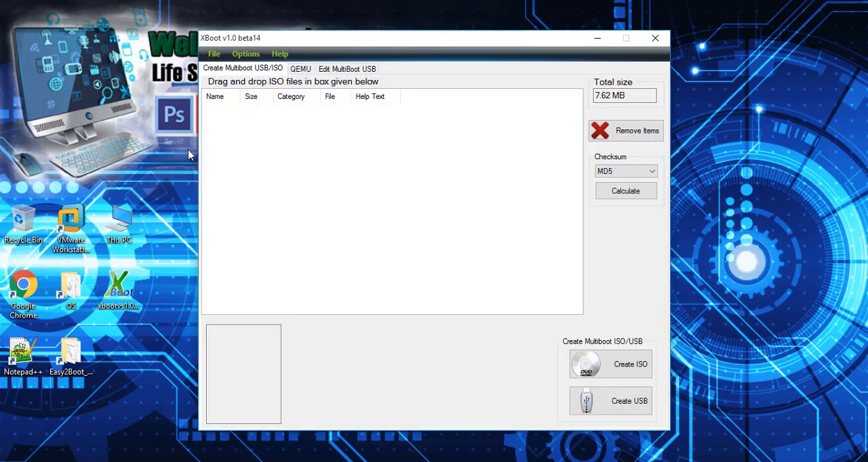
pyautogui.moveTo(360, 41); pyautogui.dragTo(333, 78)
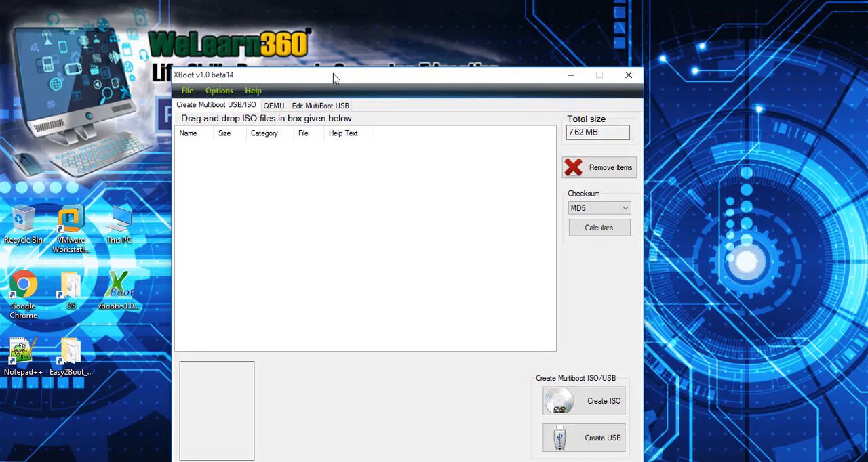
# Step: Refresh XBoot's QEMU USB drive list and boot USB DISK 2.0 USB (7.49 GB, G:) in QEMU
pyautogui.click(274, 106)
pyautogui.click(414, 196)
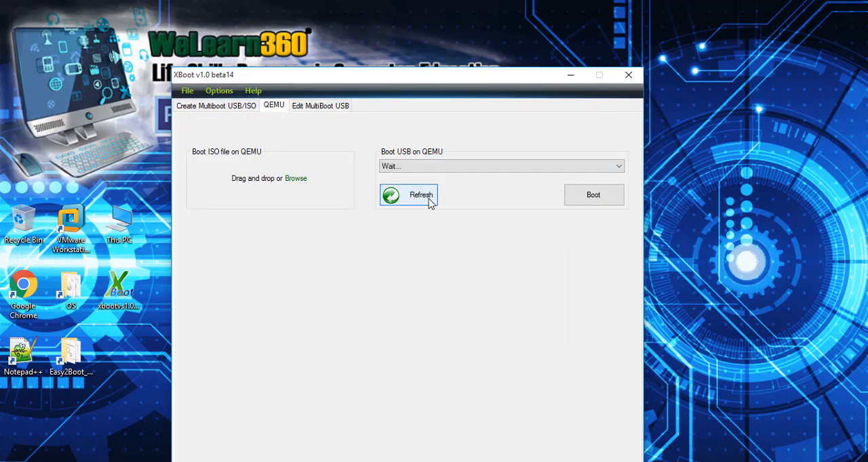
pyautogui.click(620, 174)
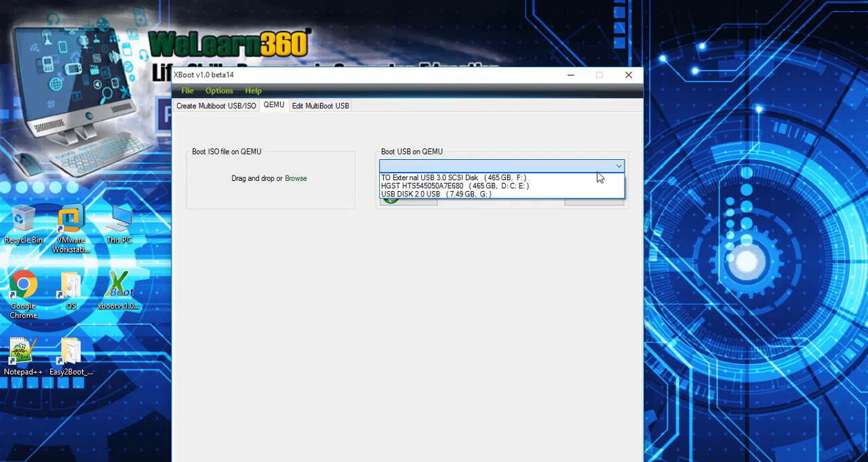
pyautogui.click(466, 196)
pyautogui.click(587, 198)
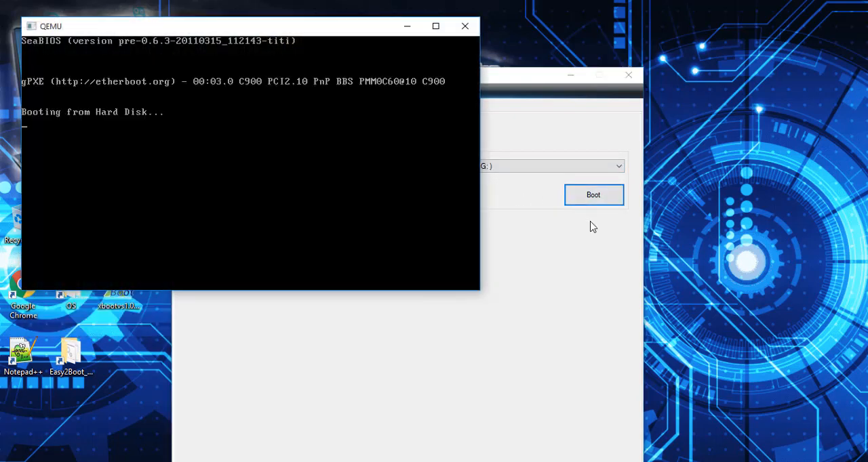
# Step: Minimize XBoot and move the QEMU window so its full boot screen fits on the desktop
pyautogui.moveTo(272, 28); pyautogui.dragTo(498, 137)
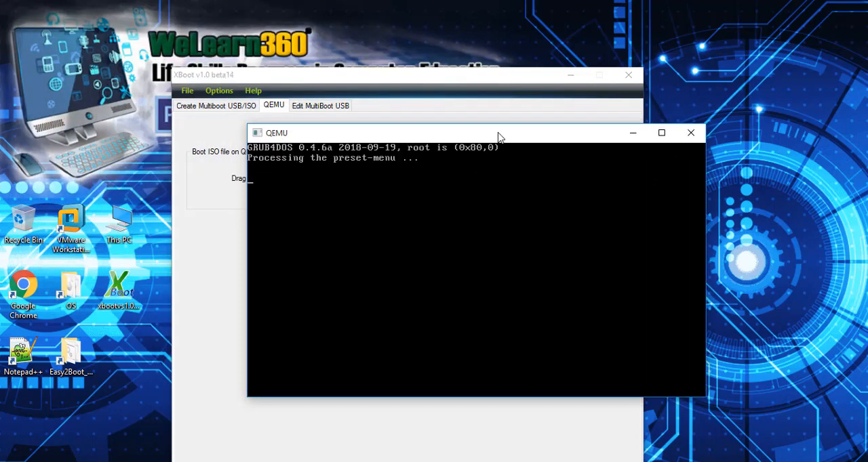
pyautogui.click(568, 76)
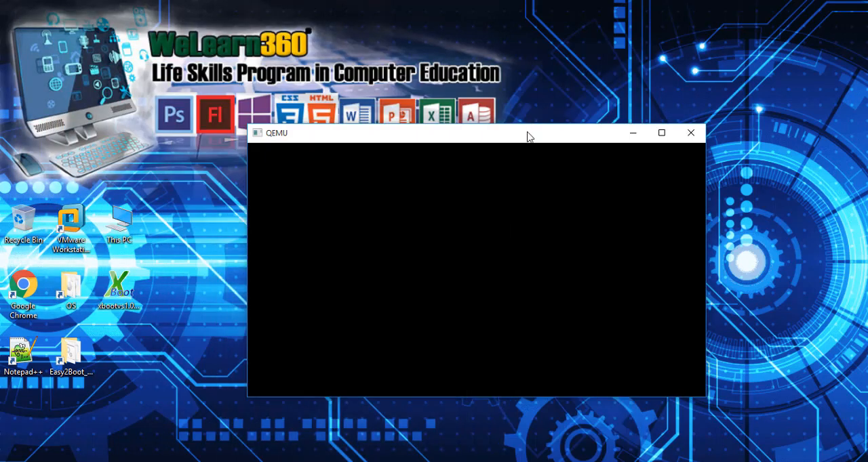
pyautogui.moveTo(522, 131); pyautogui.dragTo(520, 98)
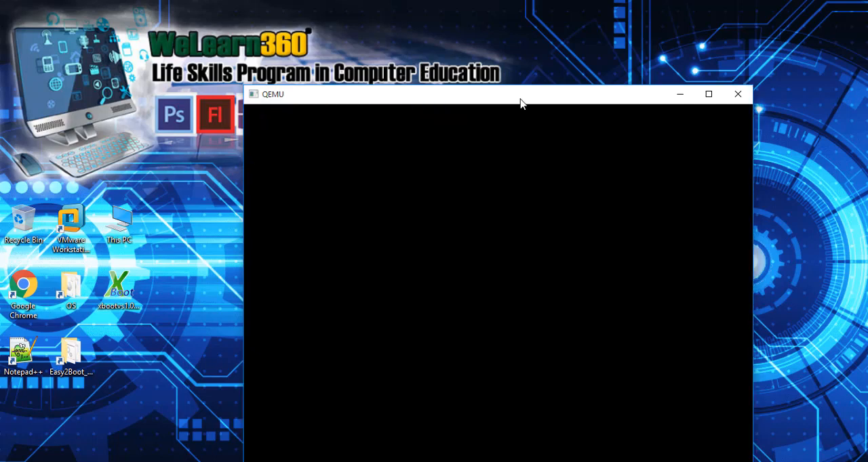
pyautogui.moveTo(520, 103); pyautogui.dragTo(482, 73)
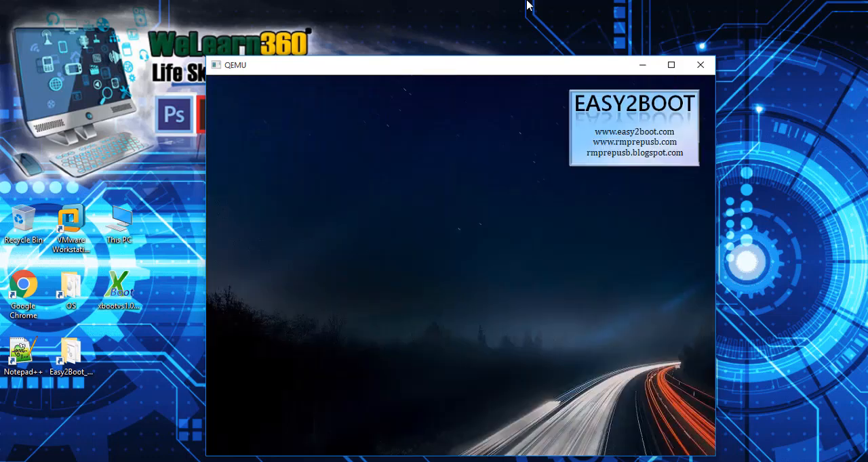
# Step: Give the QEMU window input focus and open the WINDOWS INSTALL Menu from the Easy2Boot main menu
pyautogui.click(516, 176)
pyautogui.press('Down')
pyautogui.press('Down')
pyautogui.press('Down')
pyautogui.press('Down')
pyautogui.press('Down')
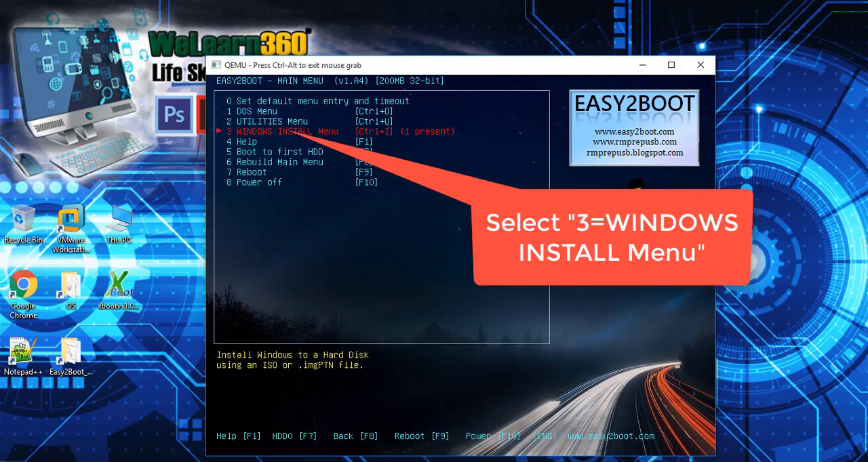
pyautogui.press('Down')
pyautogui.press('Down')
pyautogui.press('Up')
pyautogui.press('Up')
pyautogui.press('Up')
pyautogui.press('Up')
pyautogui.press('Up')
pyautogui.press('Up')
pyautogui.press('Down')
pyautogui.press('Return')
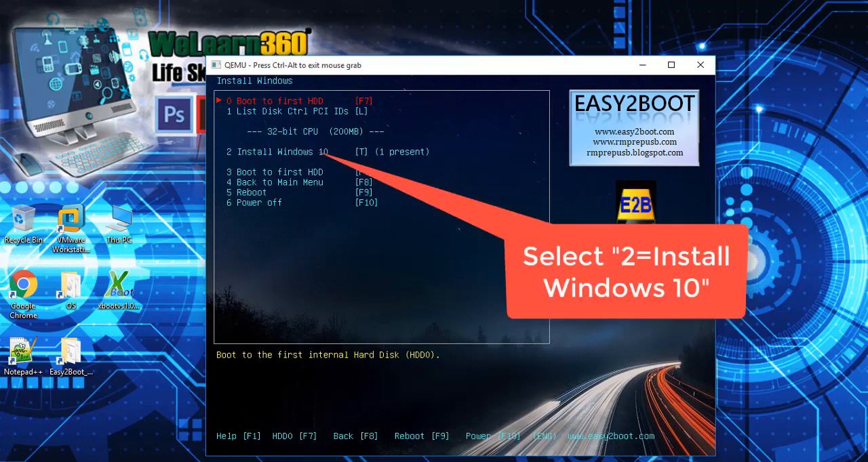
# Step: Open the Install Windows 10 entry to reach the list of Windows 10 images on the flash drive
pyautogui.press('Down')
pyautogui.press('Down')
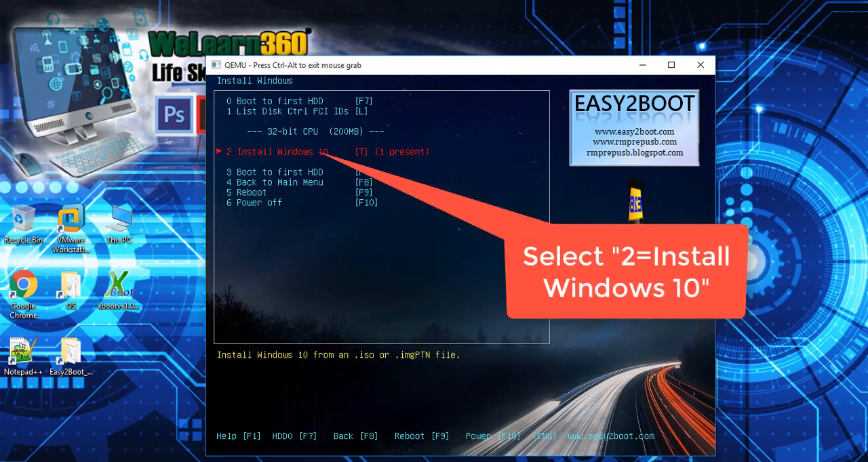
pyautogui.press('Down')
pyautogui.press('Up')
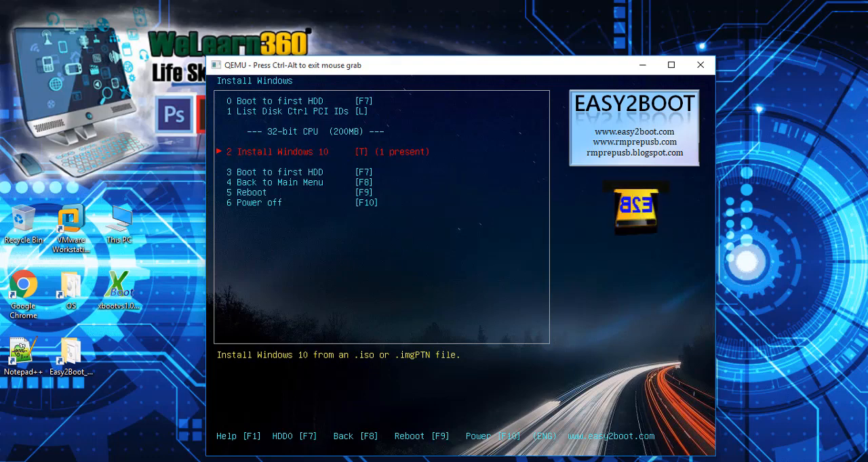
pyautogui.press('Return')
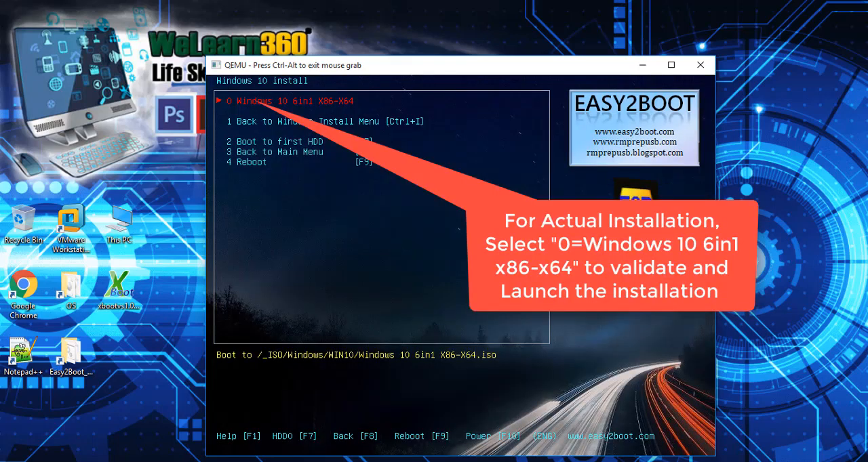
# Step: Return from the Windows 10 install list to the Easy2Boot main menu without launching the installation
pyautogui.press('Down')
pyautogui.press('Down')
pyautogui.press('Down')
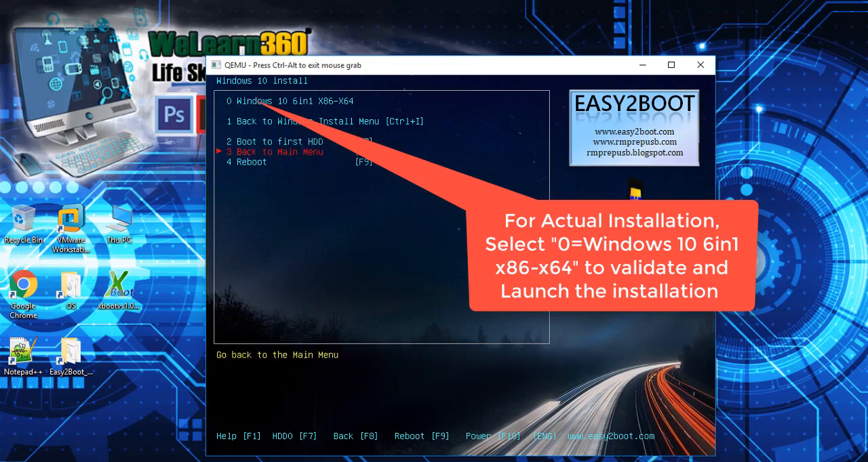
pyautogui.press('Return')
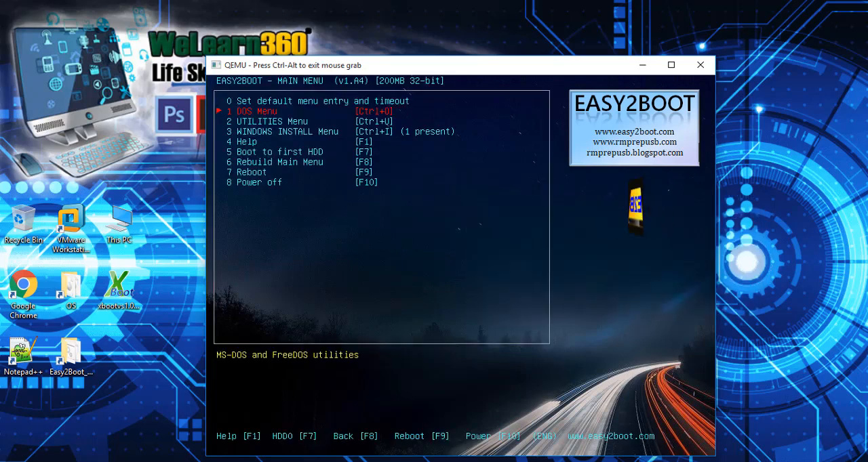
# Step: Power off the QEMU virtual machine from the Easy2Boot main menu to end the boot test
pyautogui.press('Down')
pyautogui.press('Down')
pyautogui.press('Down')
pyautogui.press('Down')
pyautogui.press('Down')
pyautogui.press('Down')
pyautogui.press('Down')
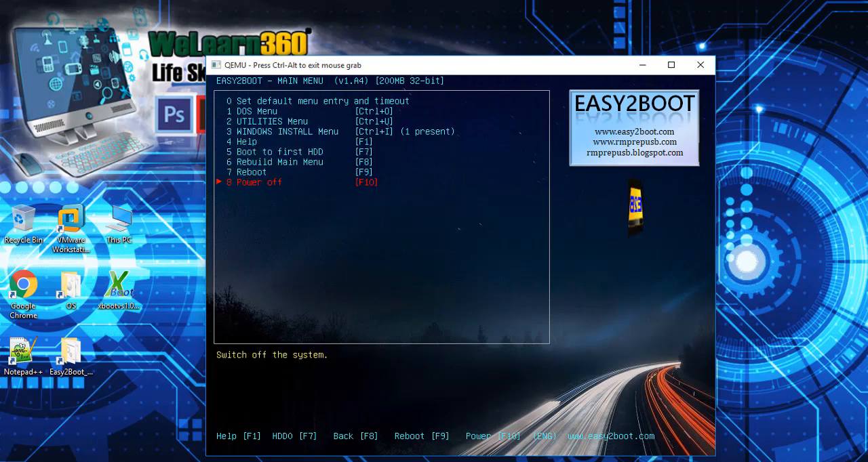
pyautogui.press('Return')
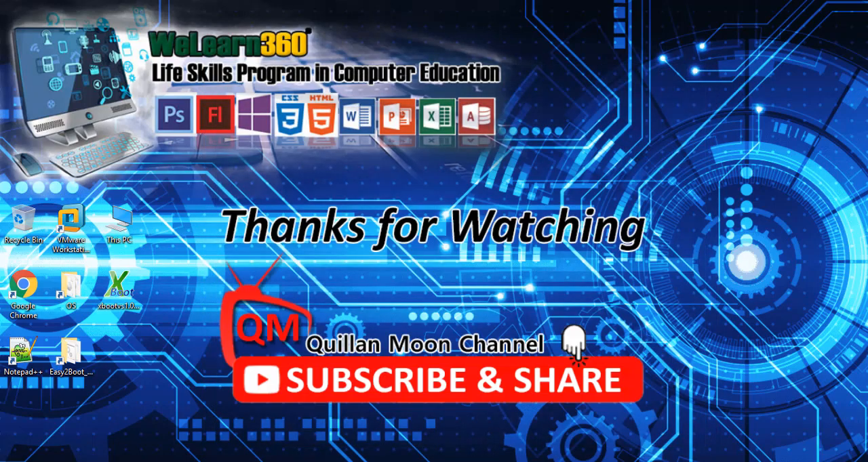